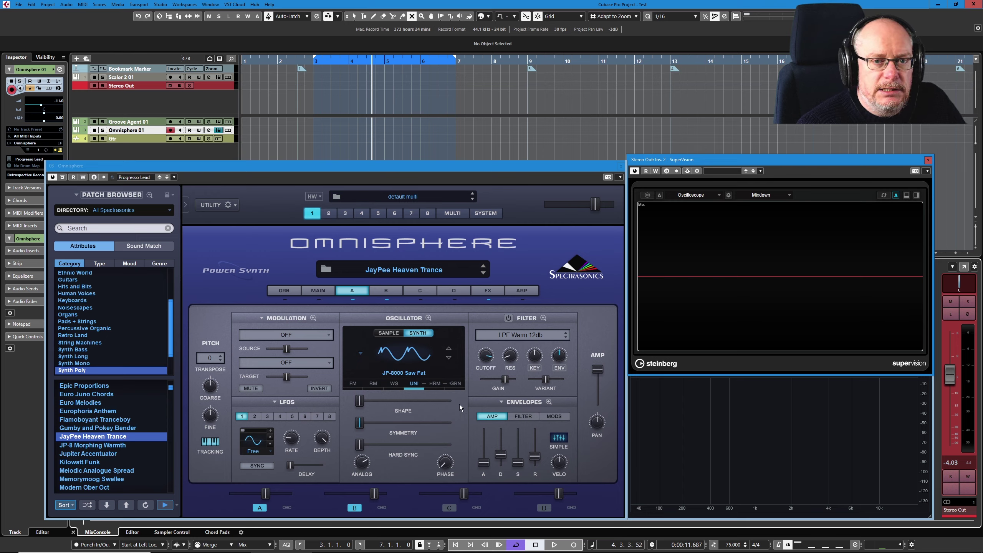
# Initialize the whole multi via Utility > Initialize Multi, confirming the Caution dialog.
pyautogui.click(246, 188)
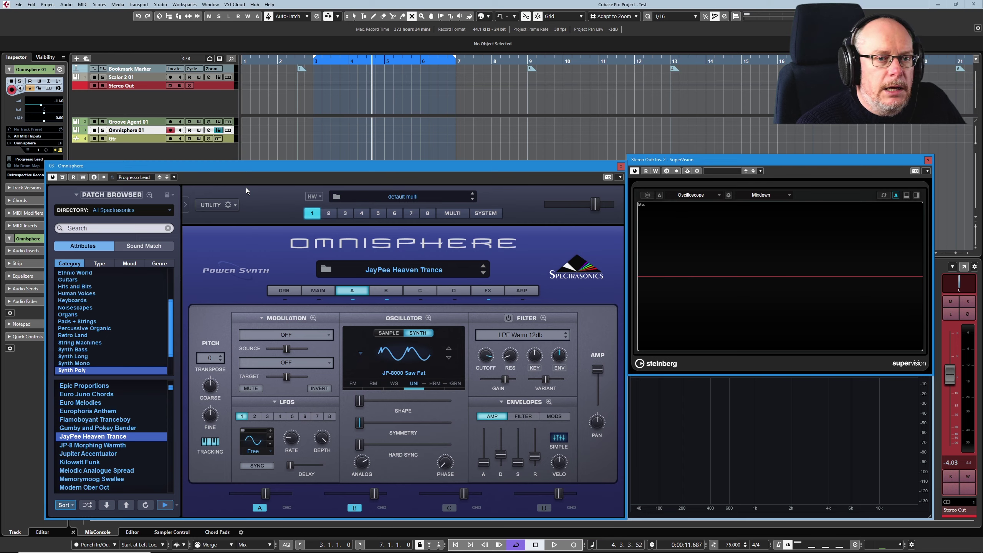
pyautogui.click(217, 210)
pyautogui.click(294, 275)
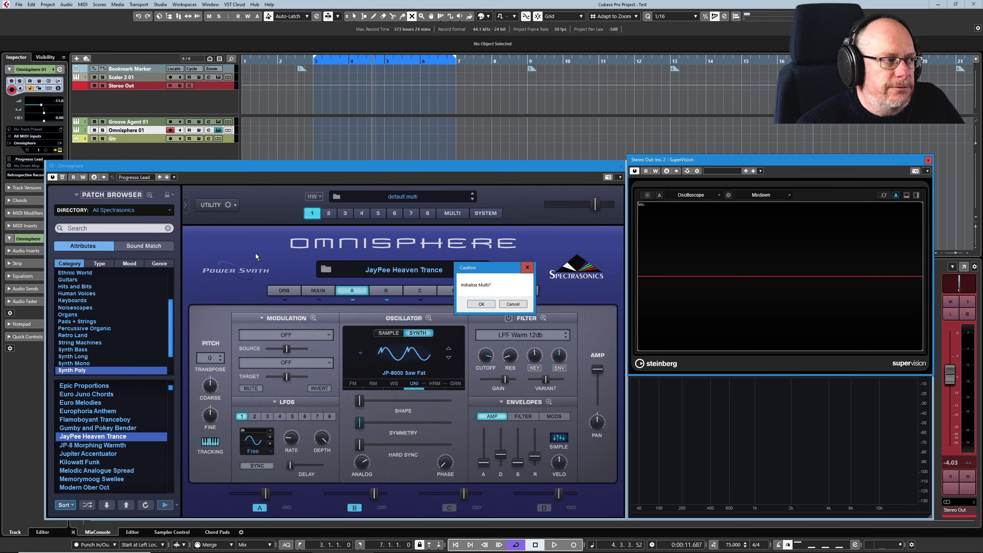
pyautogui.click(481, 305)
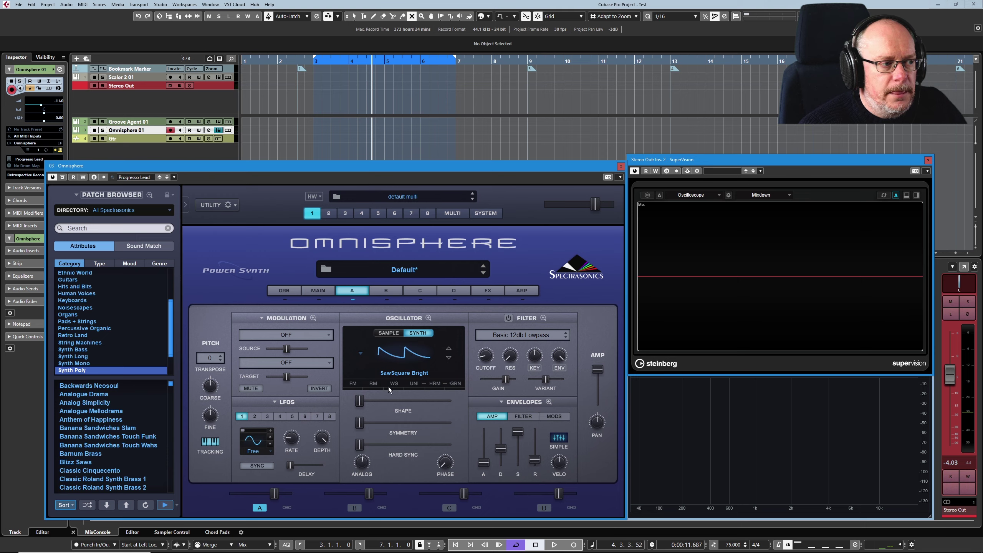
# Audition the Triangle, Sine and Noise waveforms, then browse the Analog Timbres square waves.
pyautogui.click(415, 352)
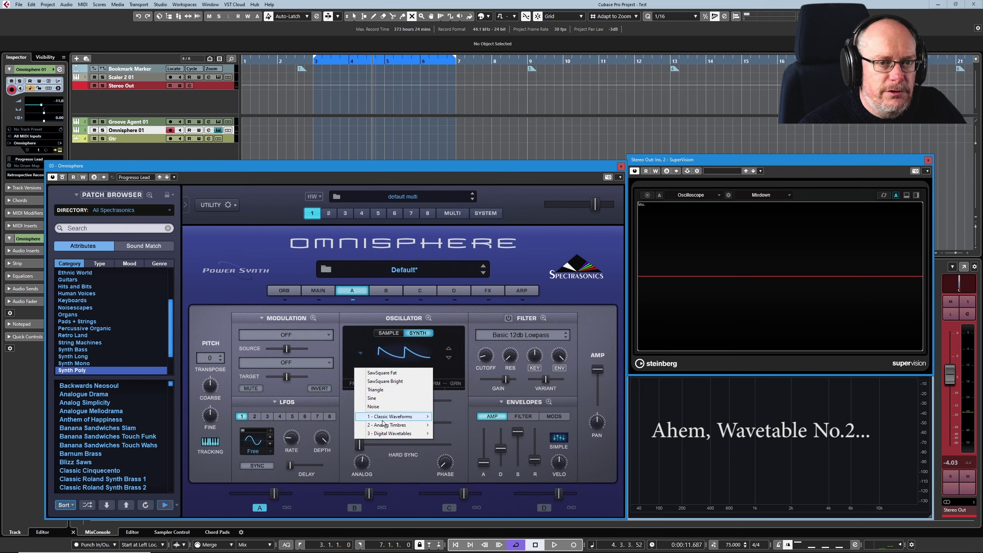
pyautogui.click(381, 390)
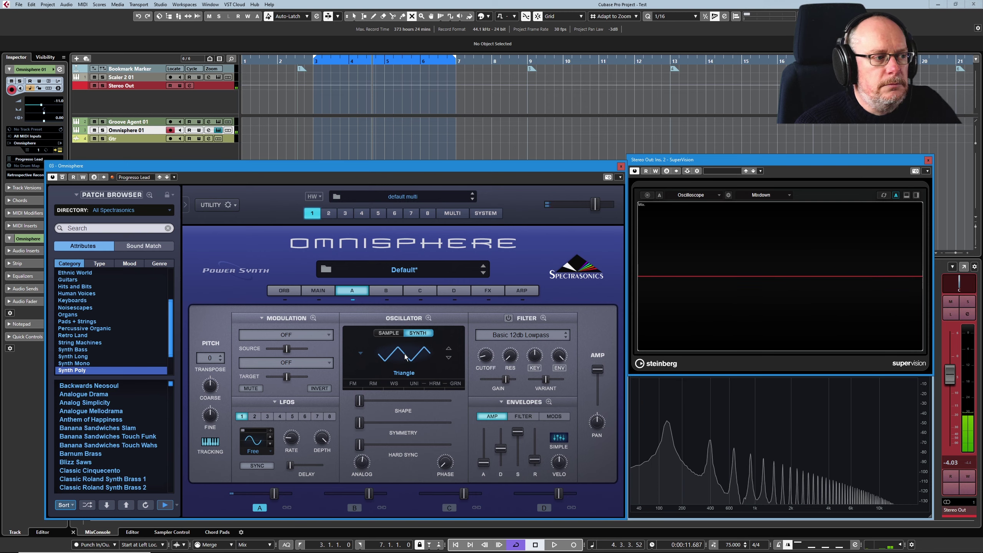
pyautogui.click(401, 363)
pyautogui.click(393, 399)
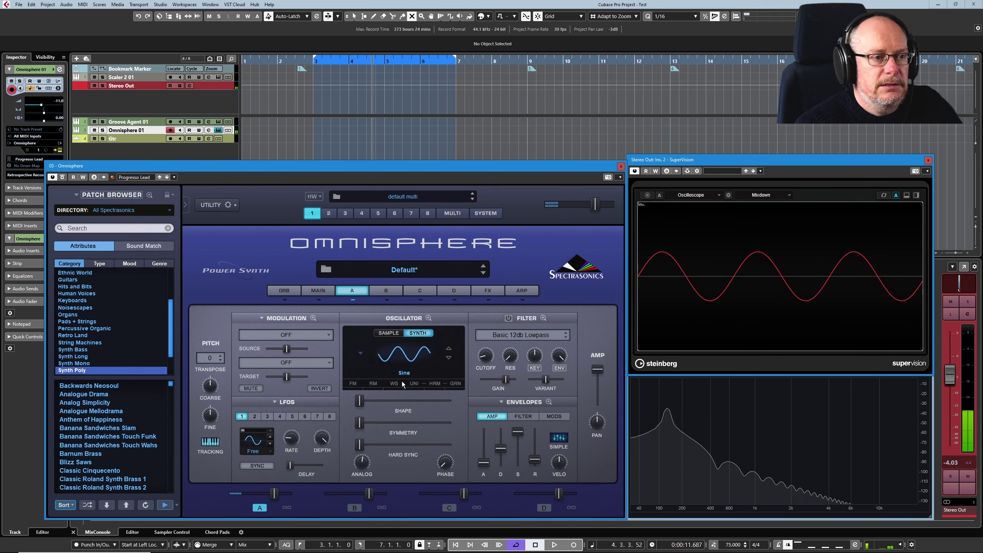
pyautogui.click(408, 354)
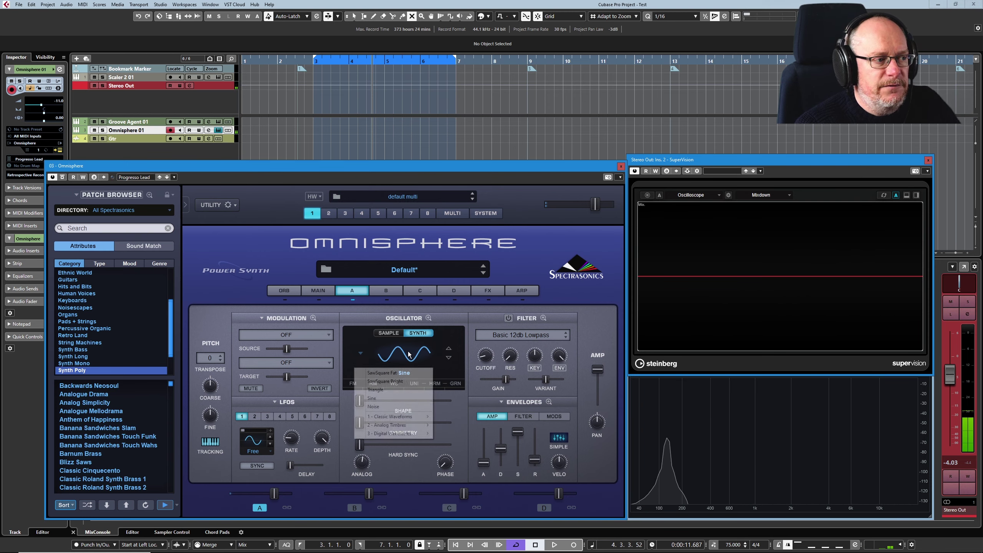
pyautogui.click(387, 406)
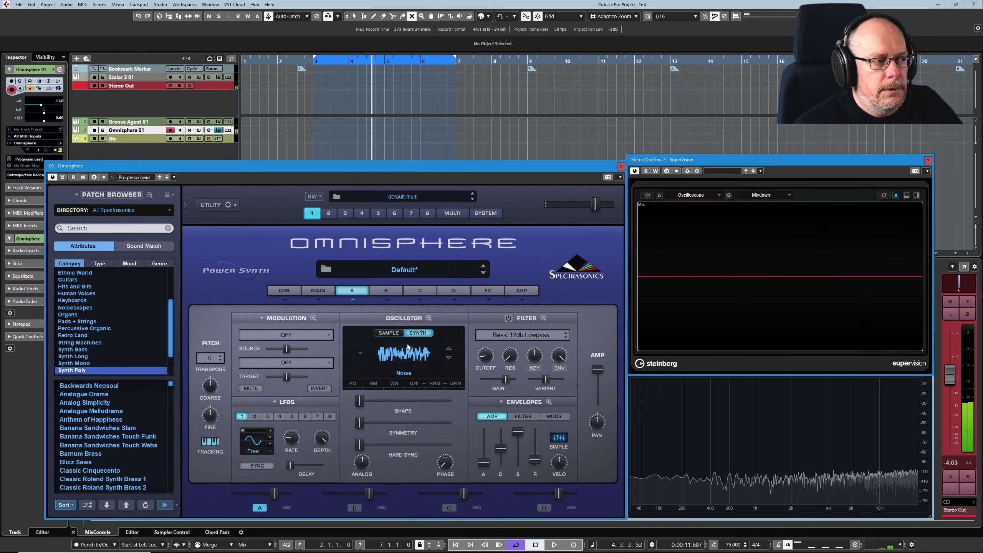
pyautogui.click(404, 358)
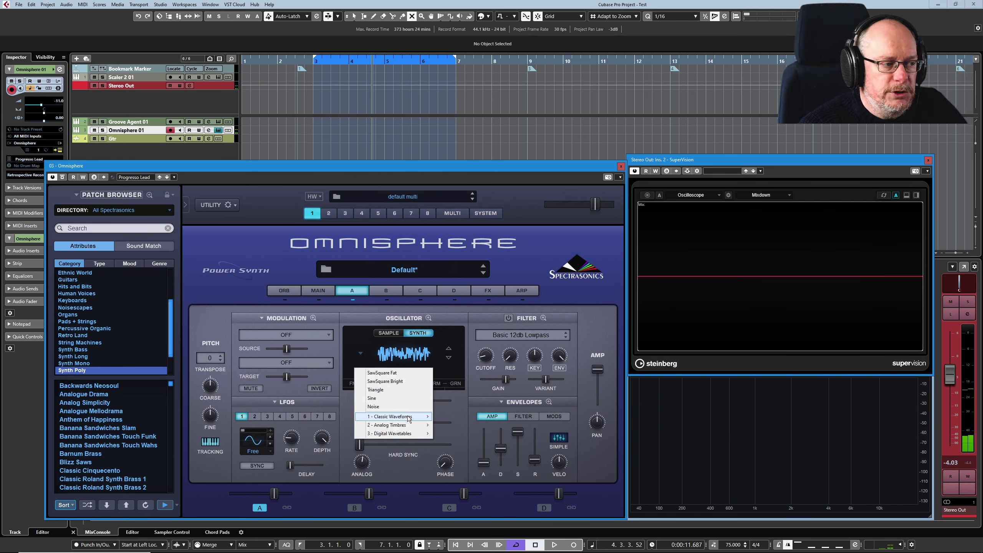
pyautogui.moveTo(408, 416)
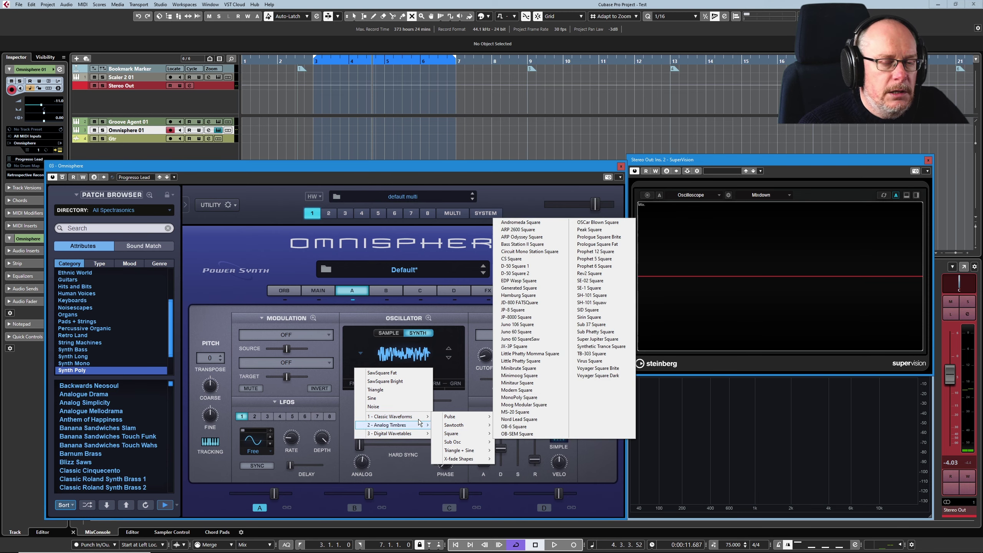
# Load SawSquare Fat and sweep its Shape slider back and forth between saw and square.
pyautogui.click(383, 373)
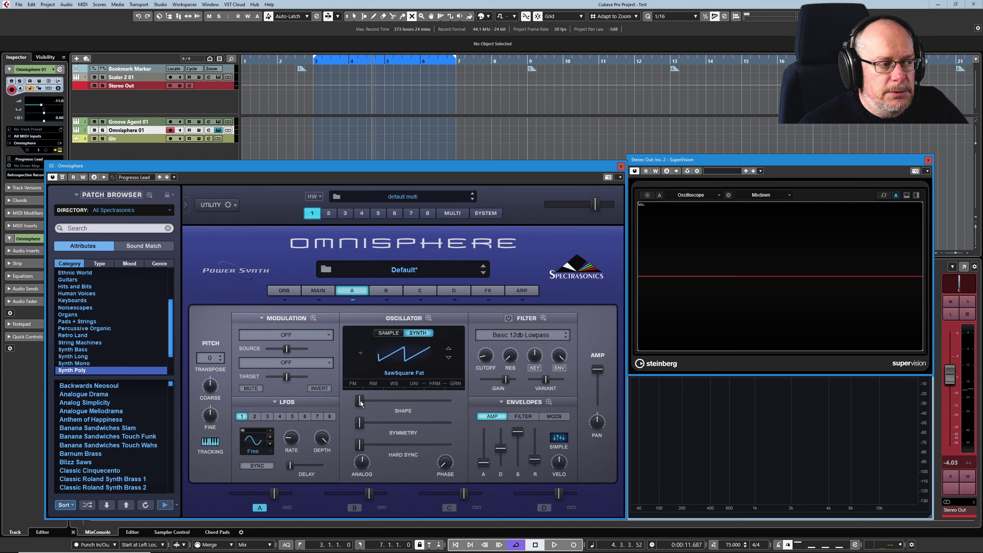
pyautogui.moveTo(361, 403); pyautogui.dragTo(459, 404)
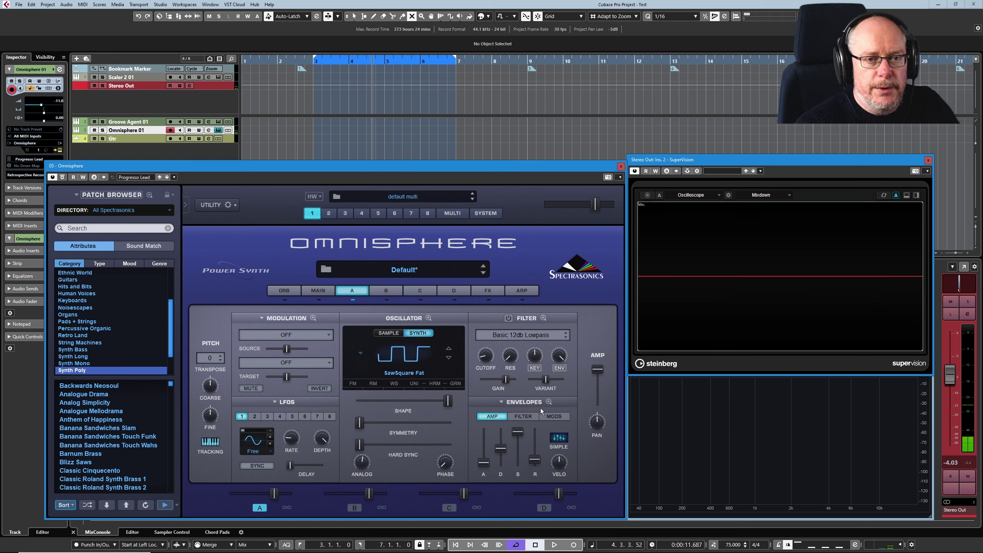
pyautogui.moveTo(447, 405); pyautogui.dragTo(381, 405)
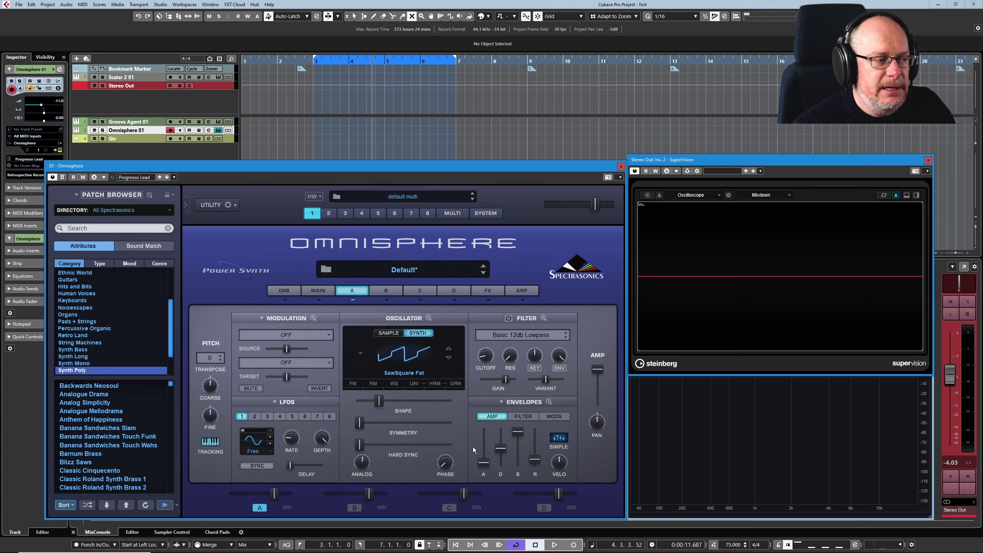
pyautogui.moveTo(377, 409); pyautogui.dragTo(329, 399)
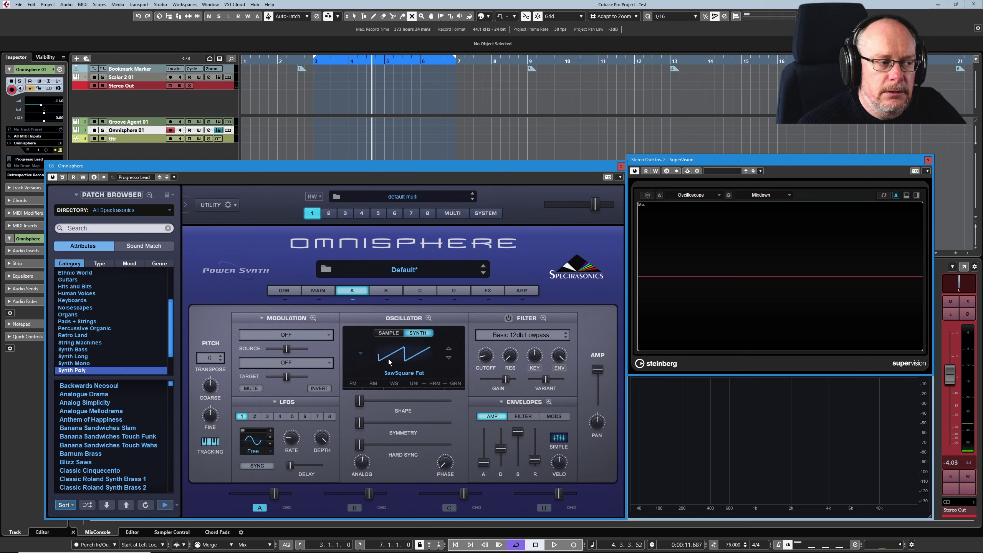
# Load Tussle from Digital Wavetables > Thin and nudge its Shape position to 0.023.
pyautogui.click(400, 357)
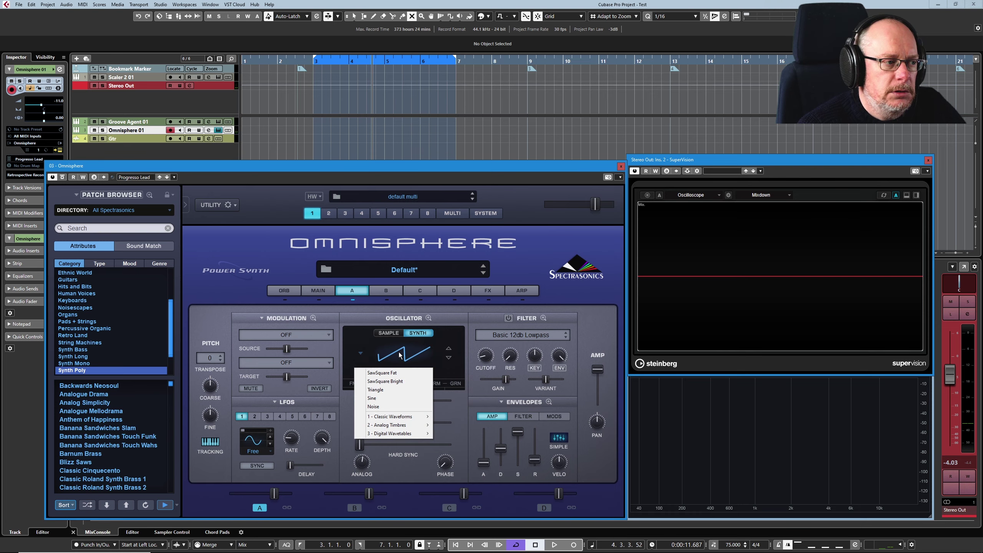
pyautogui.moveTo(414, 437)
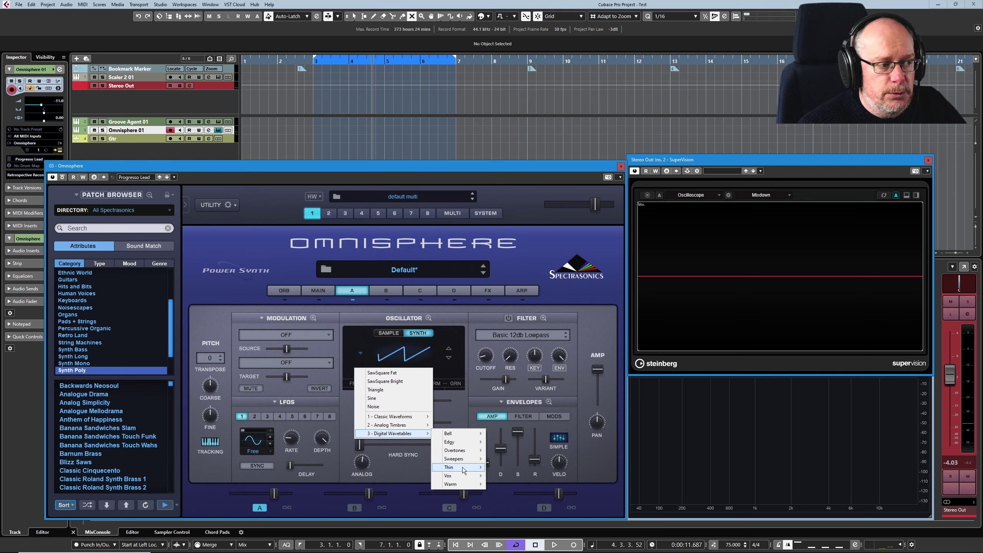
pyautogui.moveTo(463, 467)
pyautogui.click(496, 459)
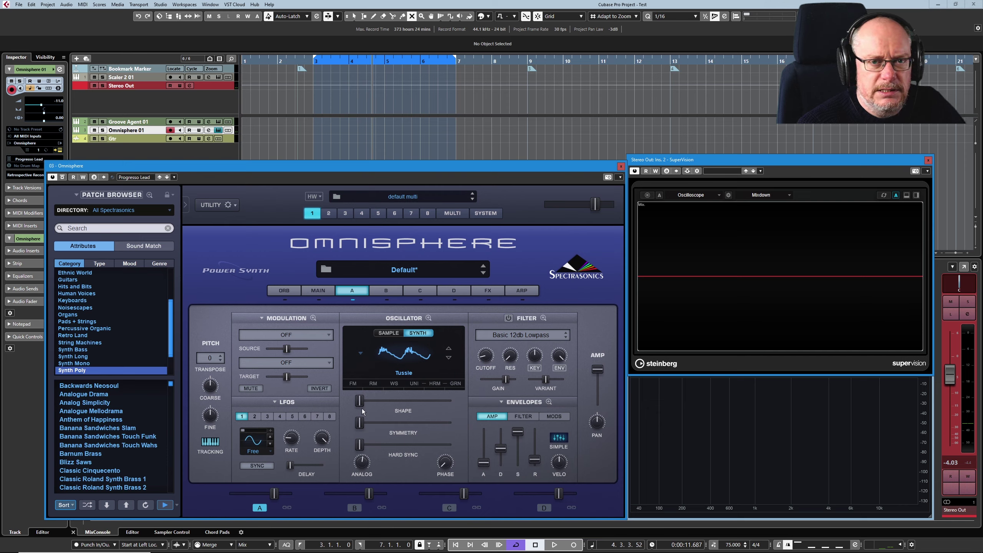
pyautogui.moveTo(360, 403); pyautogui.dragTo(317, 405)
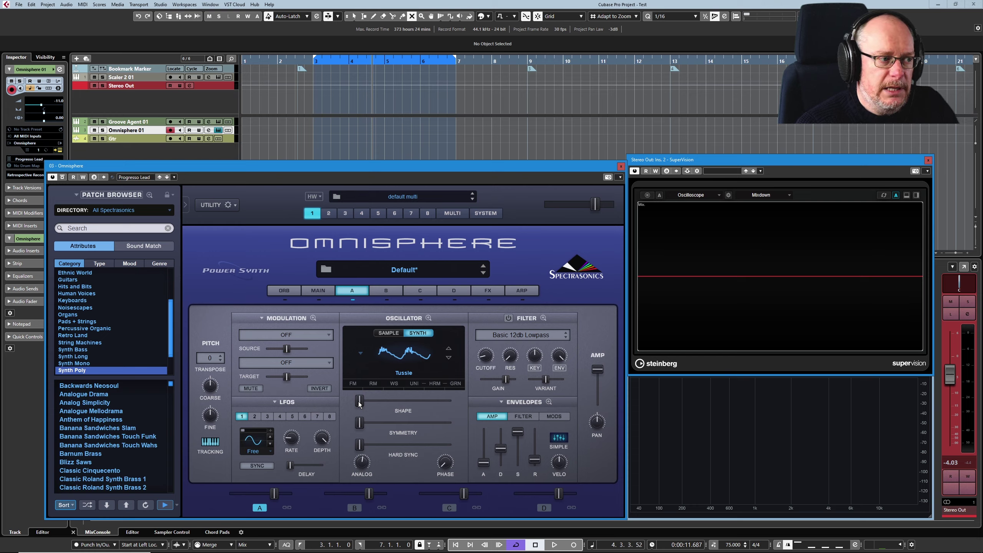
# Move the Tussle wavetable's Shape position to 0.480.
pyautogui.moveTo(359, 404); pyautogui.dragTo(302, 403)
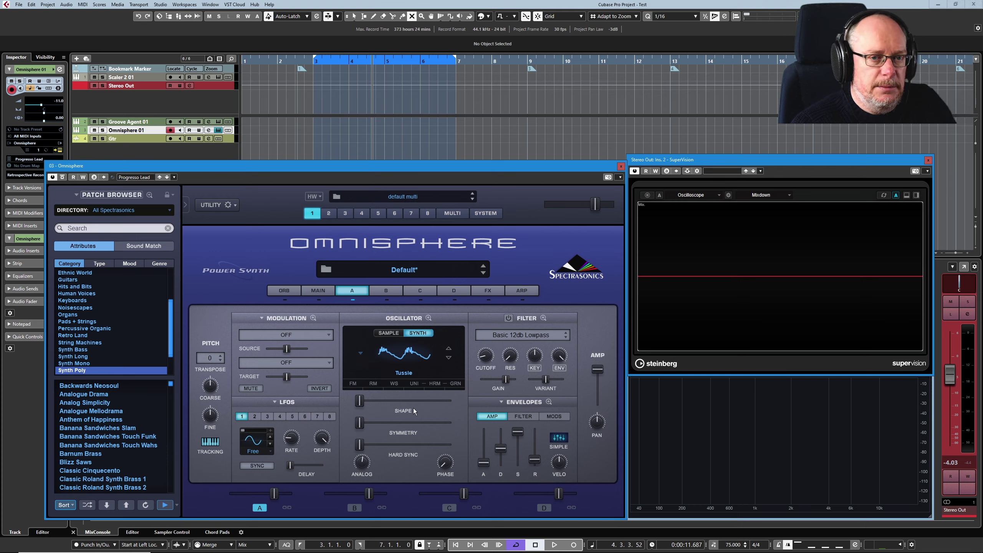
# Raise the oscillator Symmetry toward maximum, pausing and resuming SuperVision's scope to capture waveforms.
pyautogui.click(647, 194)
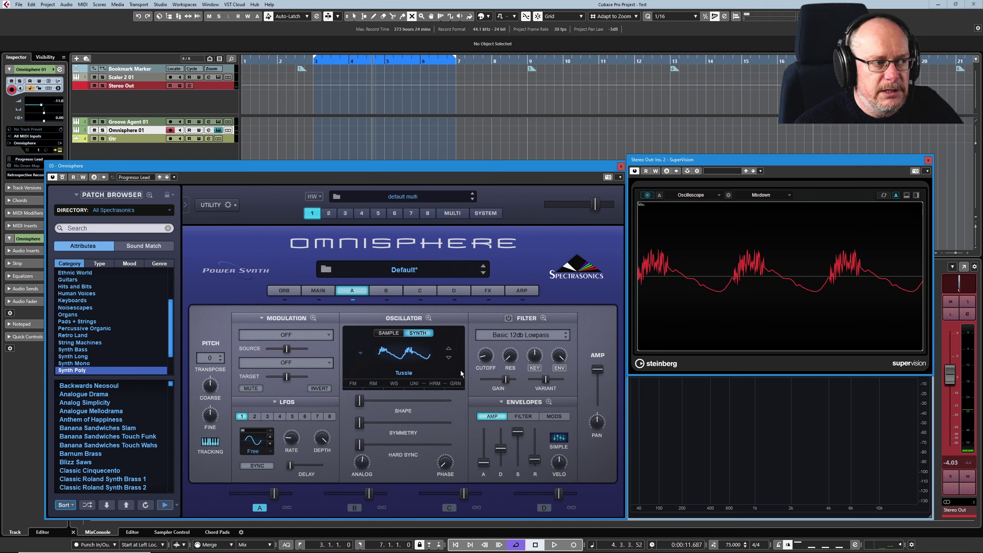
pyautogui.click(646, 195)
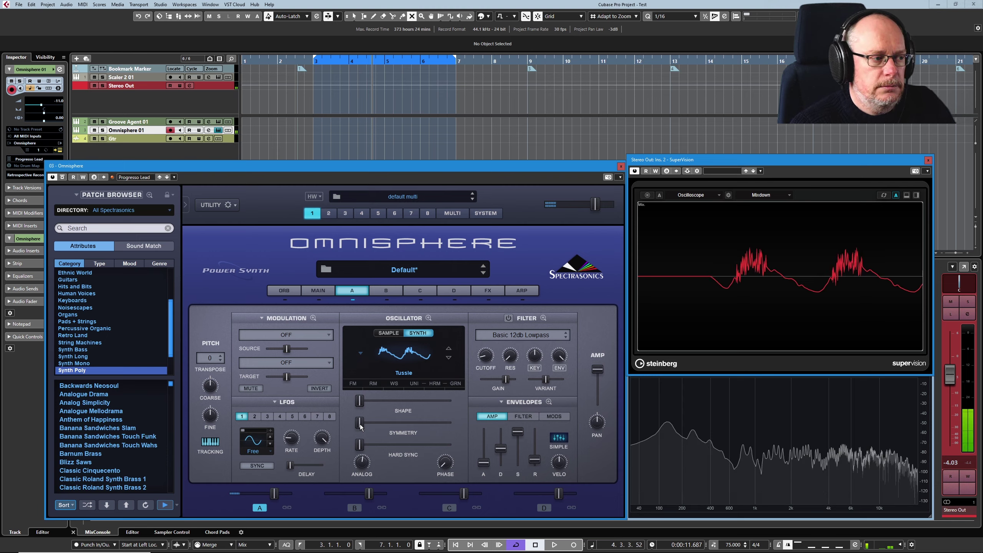
pyautogui.moveTo(360, 423); pyautogui.dragTo(459, 435)
pyautogui.click(648, 194)
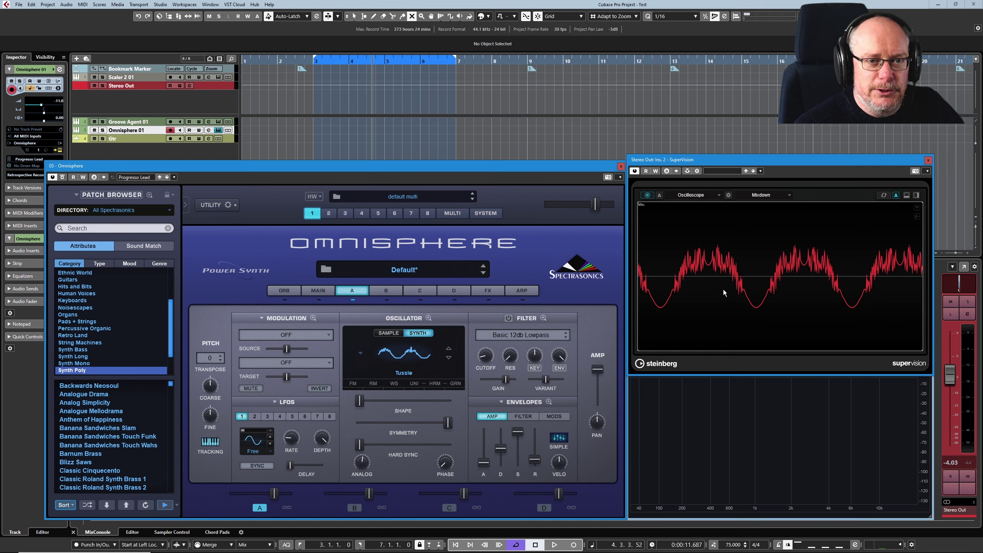
pyautogui.click(647, 195)
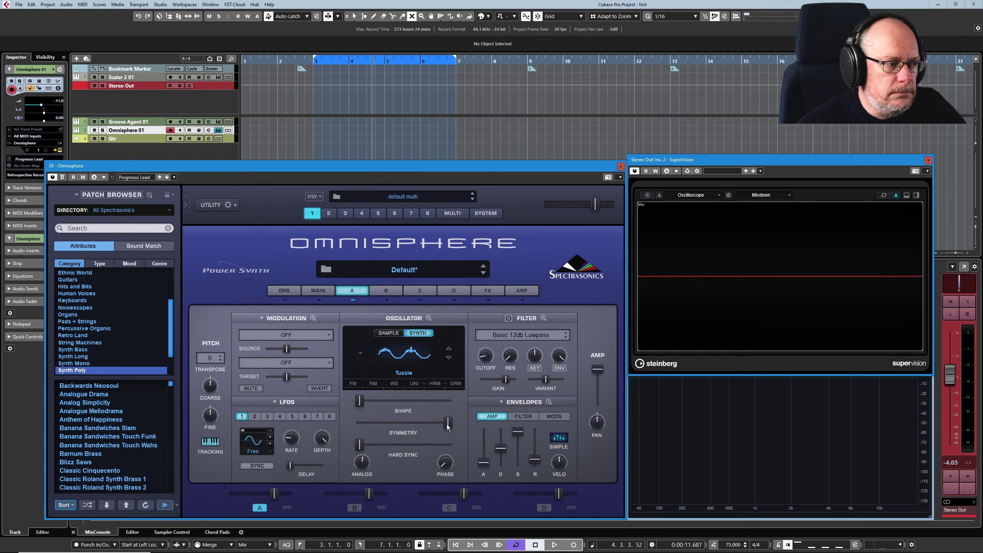
# Drag the Tussle oscillator's Symmetry slider fully left to its minimum.
pyautogui.moveTo(448, 423); pyautogui.dragTo(374, 444)
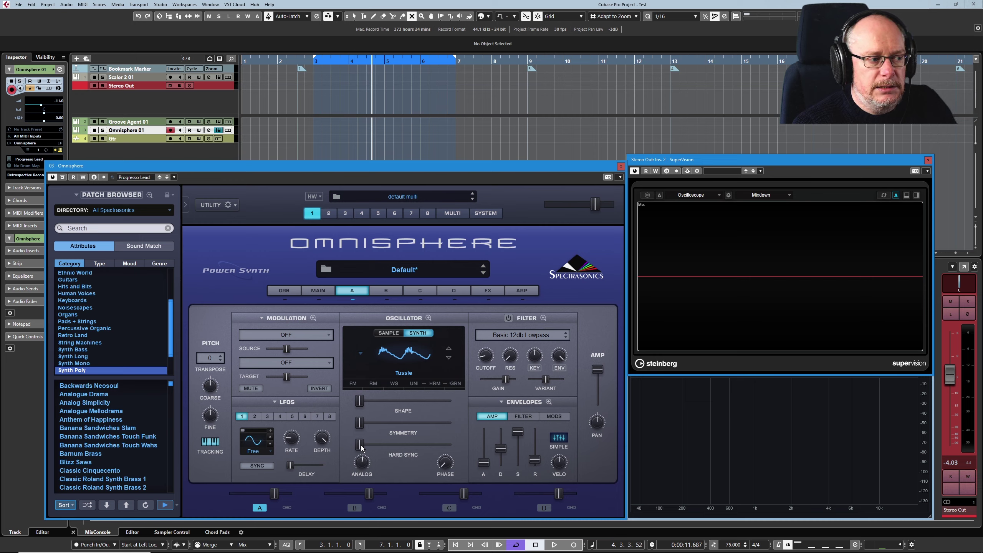
# Sweep Hard Sync up from 0.164, freezing and resuming the oscilloscope to capture the synced waveform.
pyautogui.moveTo(361, 447); pyautogui.dragTo(402, 449)
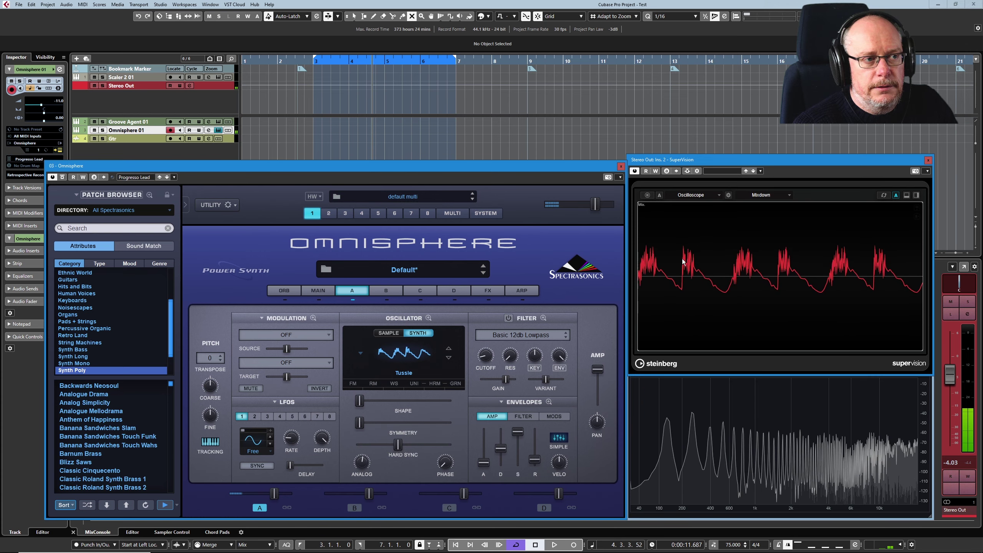
pyautogui.click(646, 195)
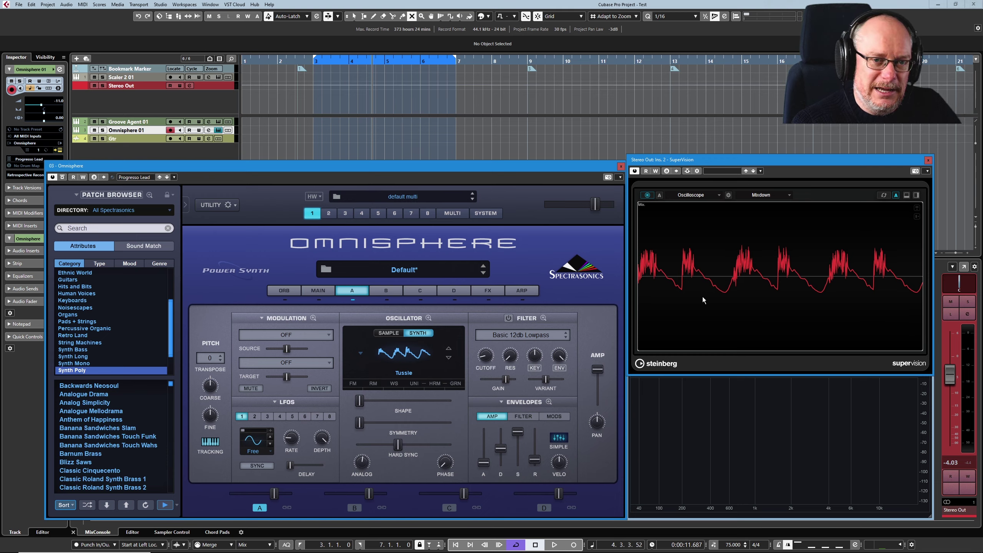
pyautogui.click(648, 195)
pyautogui.moveTo(401, 448)
pyautogui.mouseDown()
pyautogui.moveTo(438, 447)
pyautogui.moveTo(383, 443)
pyautogui.mouseUp()
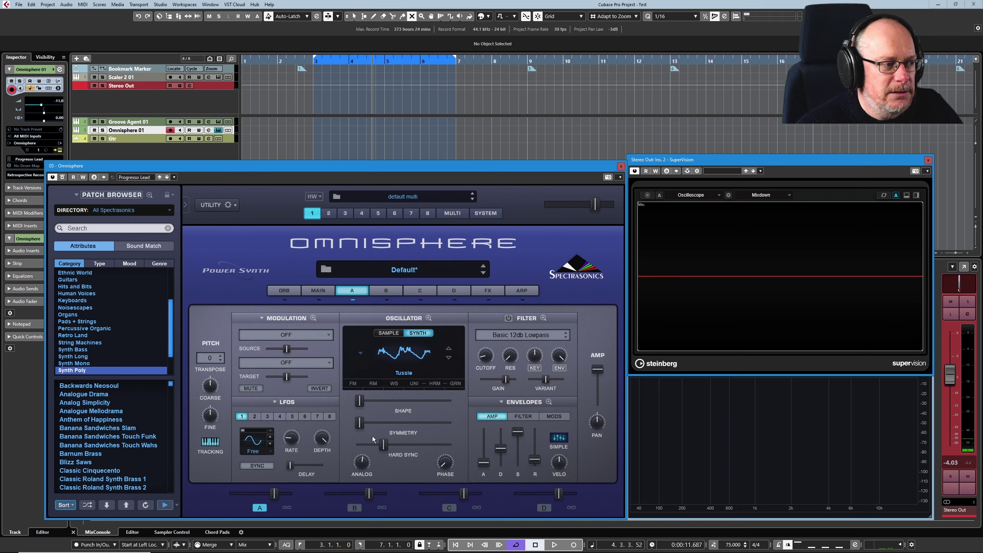
# Turn Hard Sync fully down, adjust the Phase, and switch the oscillator back to SawSquare Fat.
pyautogui.moveTo(384, 445); pyautogui.dragTo(360, 445)
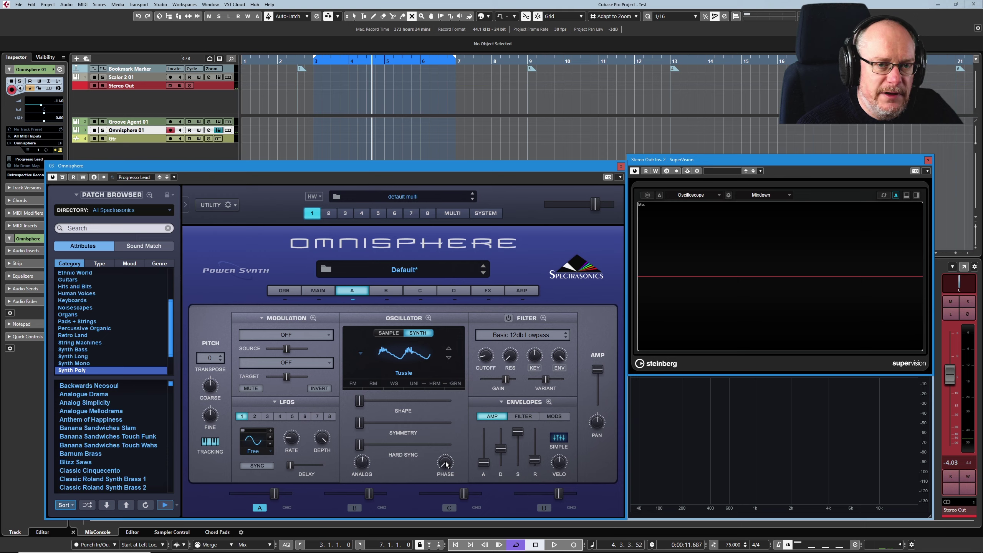
pyautogui.moveTo(447, 464); pyautogui.dragTo(460, 477)
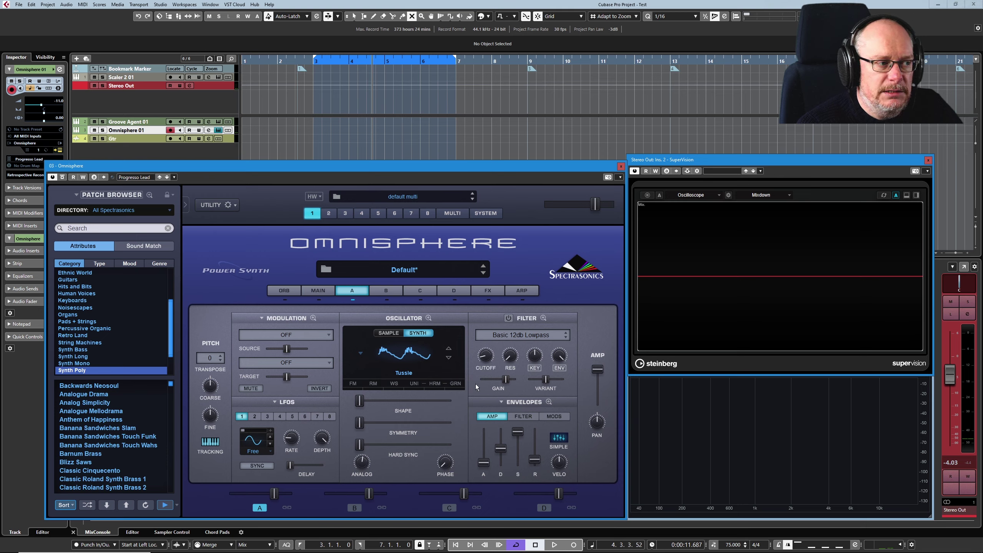
pyautogui.click(406, 353)
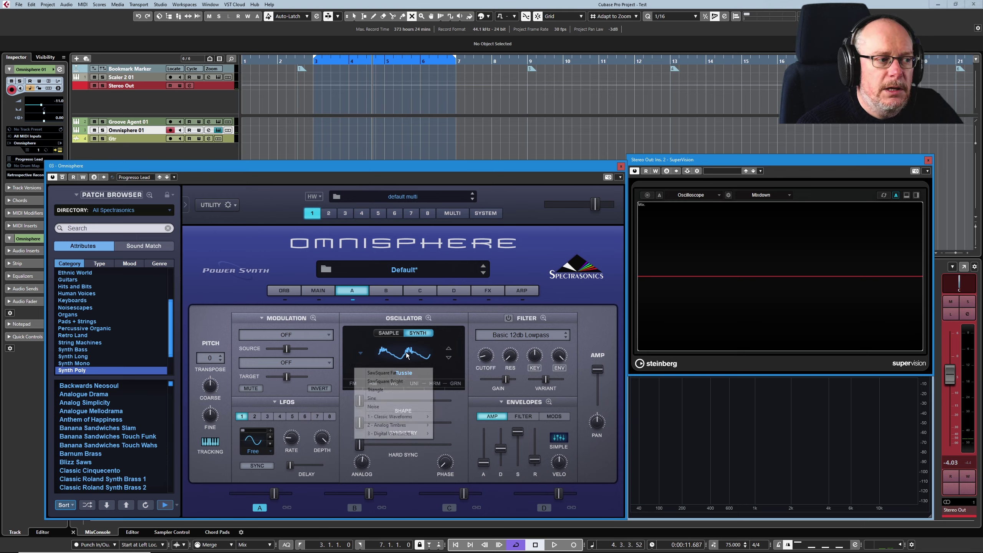
pyautogui.click(384, 373)
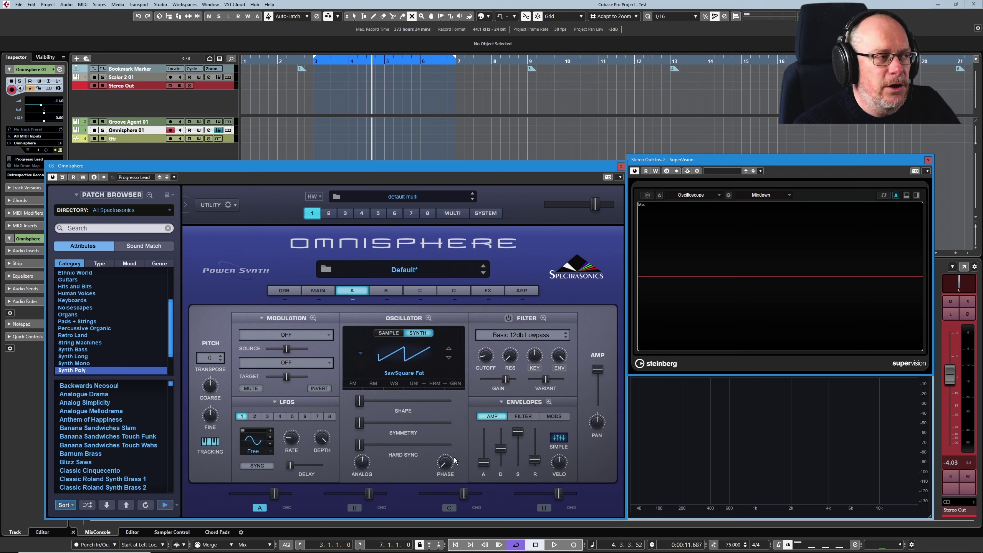
# Copy layer A and paste it into layer B, return to layer A, and bring Insight 2 forward.
pyautogui.click(232, 207)
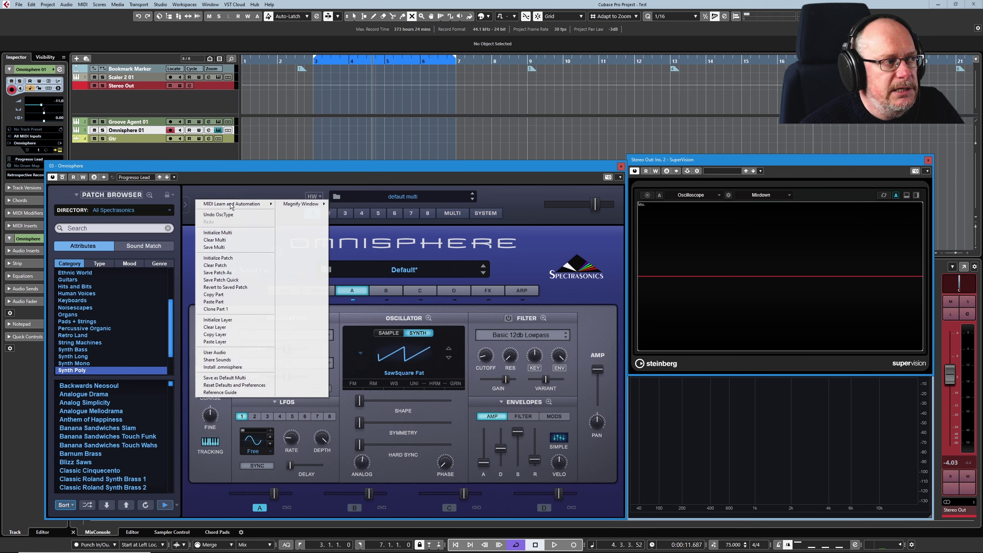
pyautogui.click(216, 336)
pyautogui.click(387, 291)
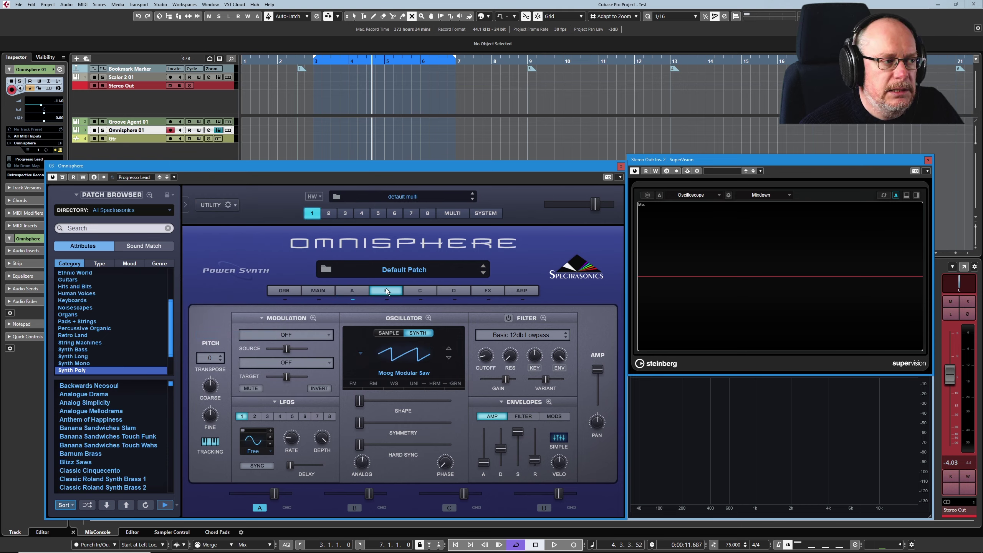
pyautogui.click(226, 205)
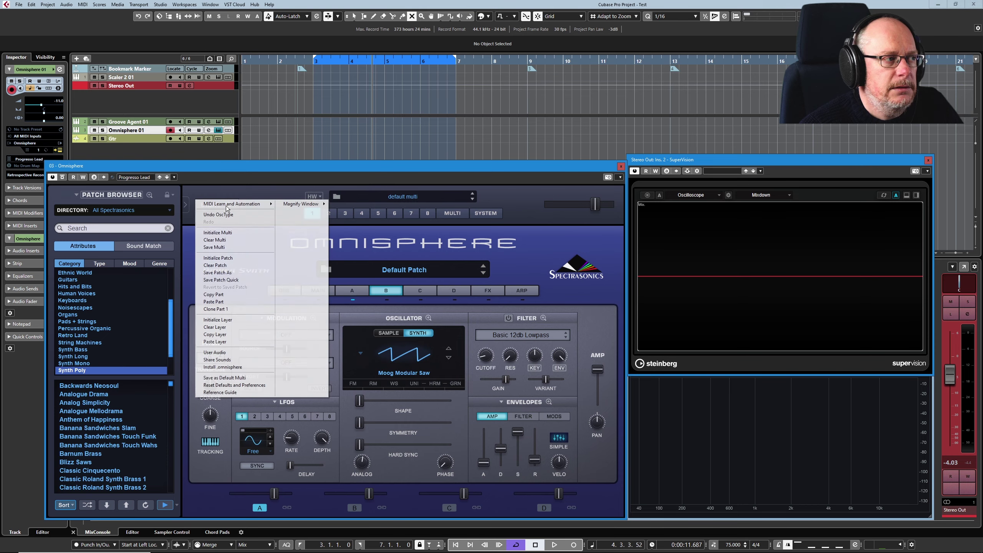
pyautogui.click(219, 342)
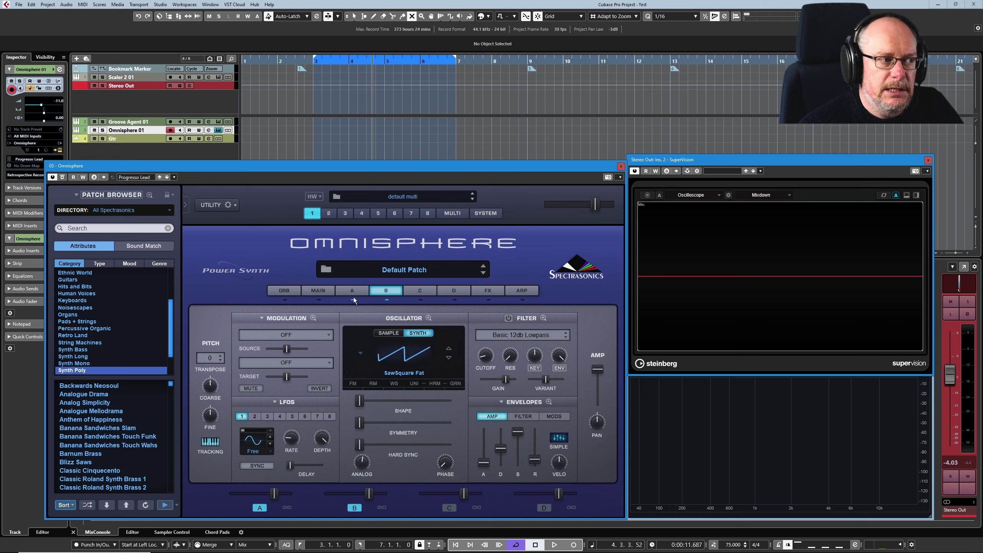
pyautogui.click(362, 291)
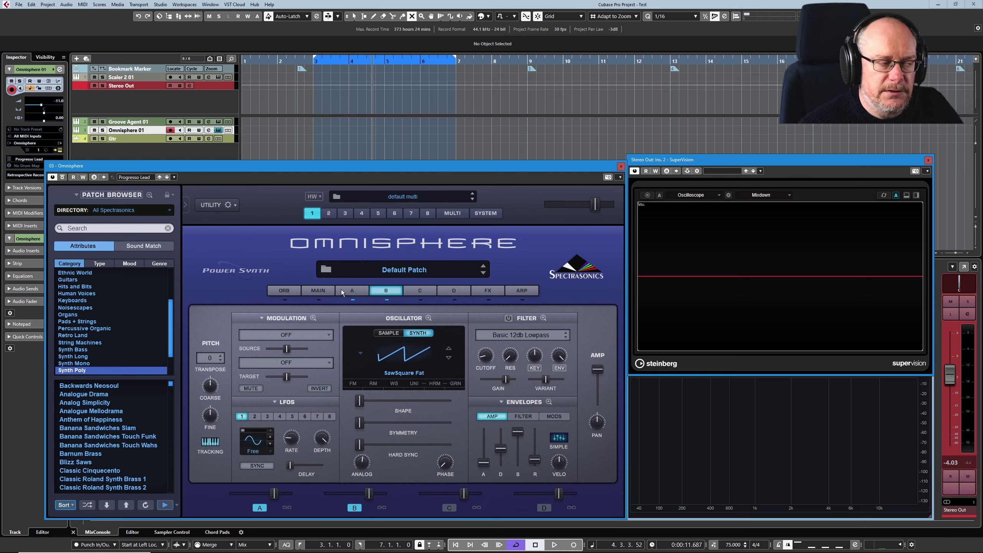
pyautogui.click(766, 398)
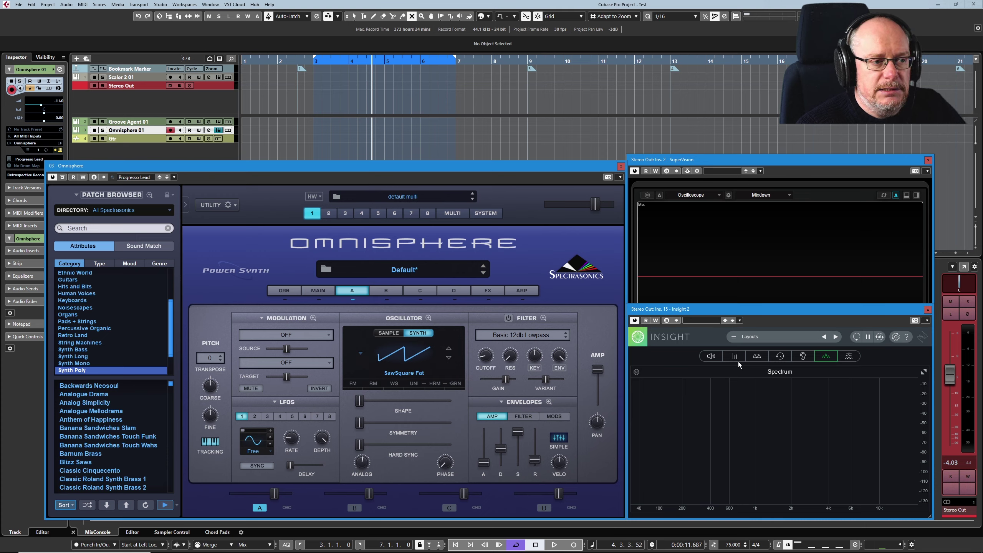
# Show Insight's loudness meters beside the spectrum, reset them, and try a few analog drift amounts.
pyautogui.click(712, 357)
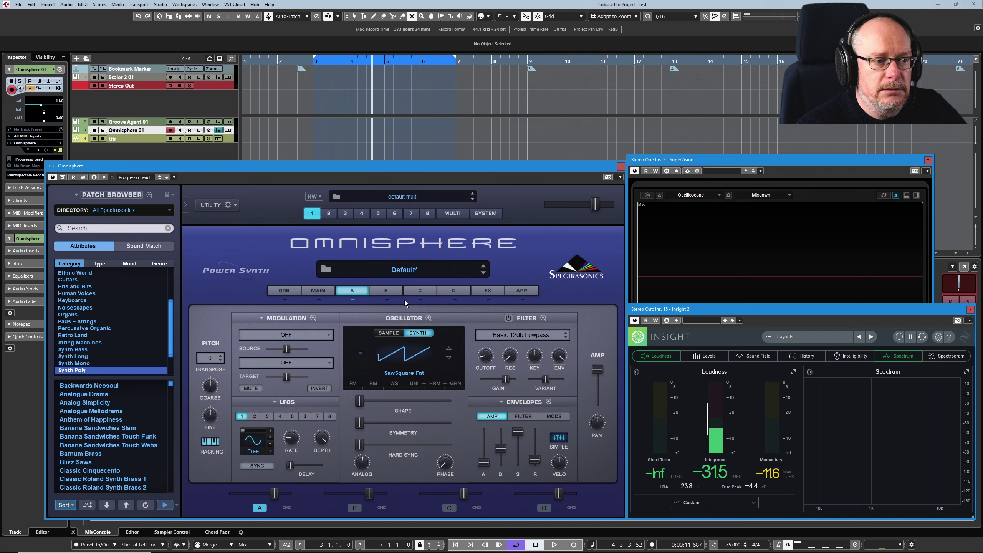
pyautogui.click(900, 337)
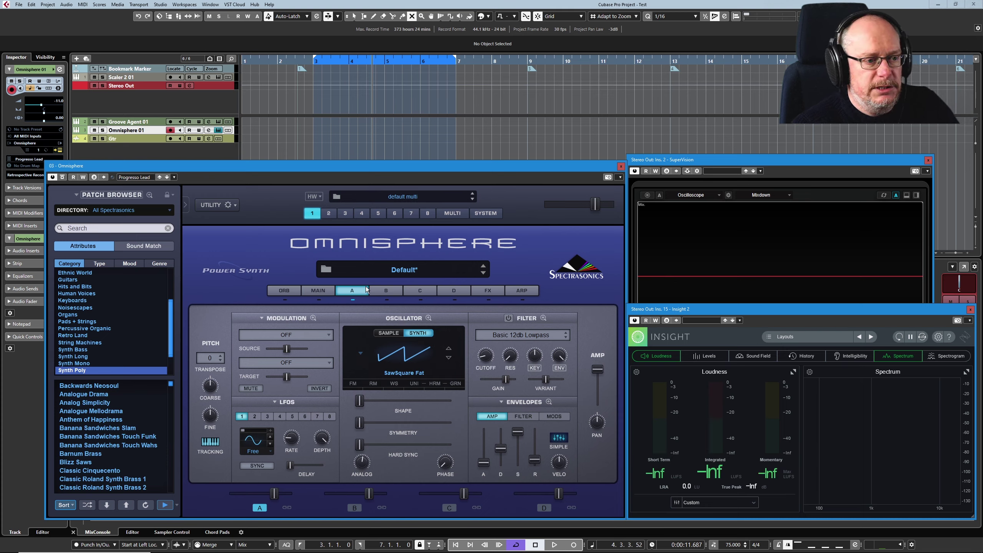
pyautogui.moveTo(560, 459)
pyautogui.mouseDown()
pyautogui.moveTo(562, 482)
pyautogui.moveTo(560, 463)
pyautogui.mouseUp()
pyautogui.moveTo(364, 465)
pyautogui.mouseDown()
pyautogui.moveTo(365, 480)
pyautogui.moveTo(363, 465)
pyautogui.mouseUp()
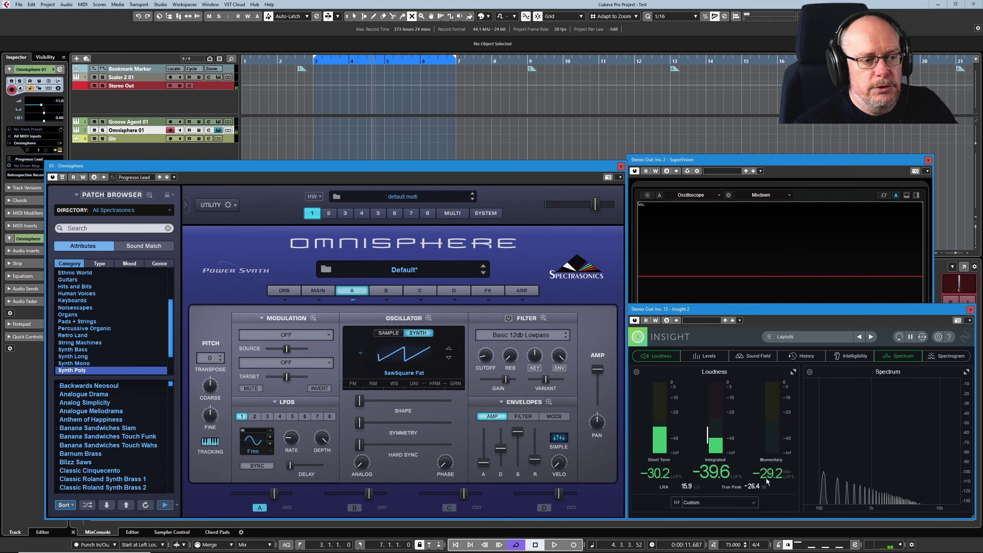
# Switch to layer B, lower its ANALOG amount, and reset the loudness readings again.
pyautogui.click(386, 295)
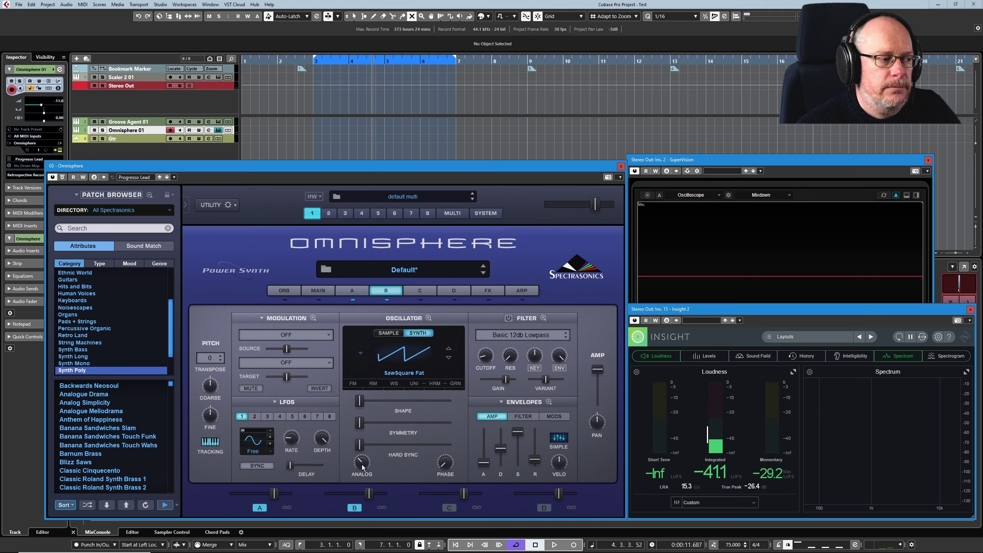
pyautogui.scroll(-3, 362, 466)
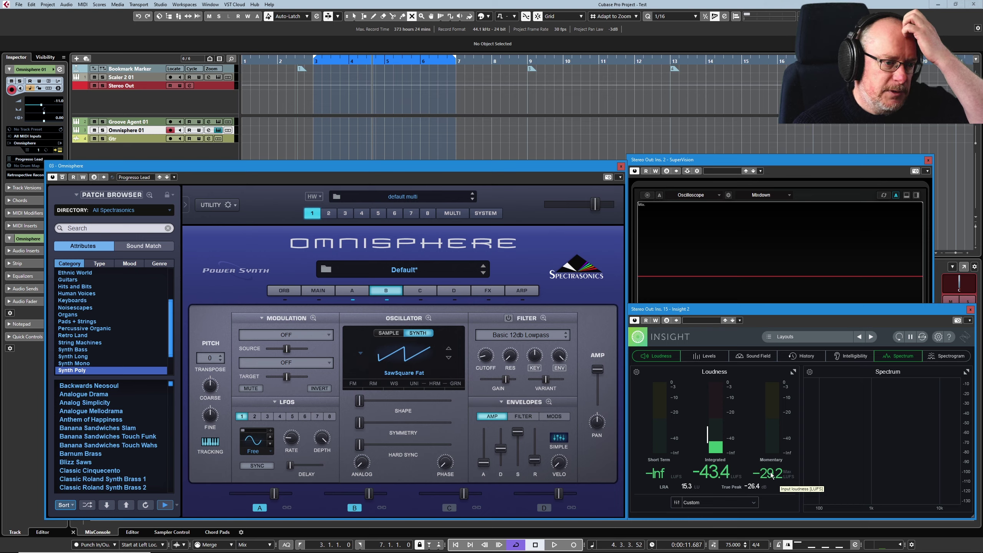
pyautogui.click(899, 338)
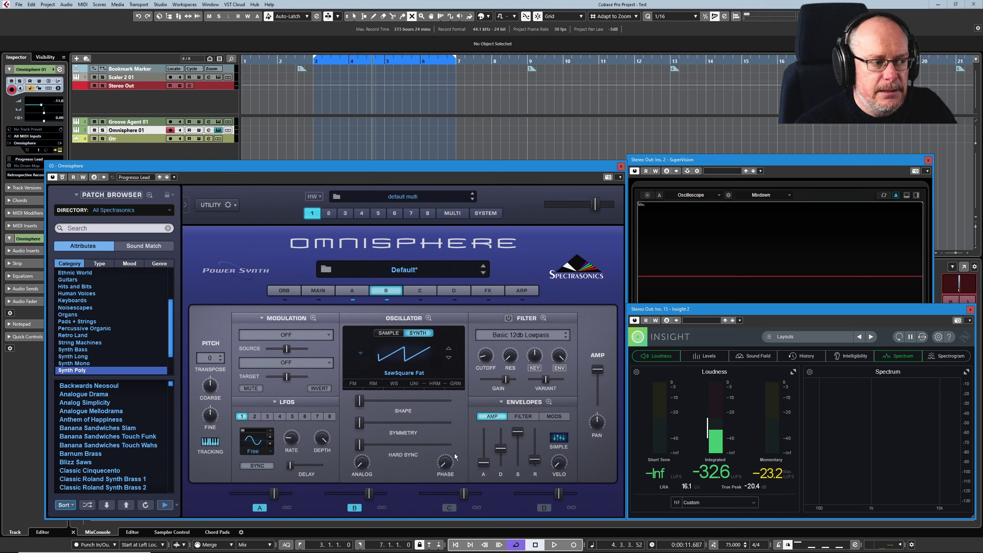
# Set layer B's phase to about 0.135 and view the waveform on the SuperVision oscilloscope.
pyautogui.moveTo(445, 462)
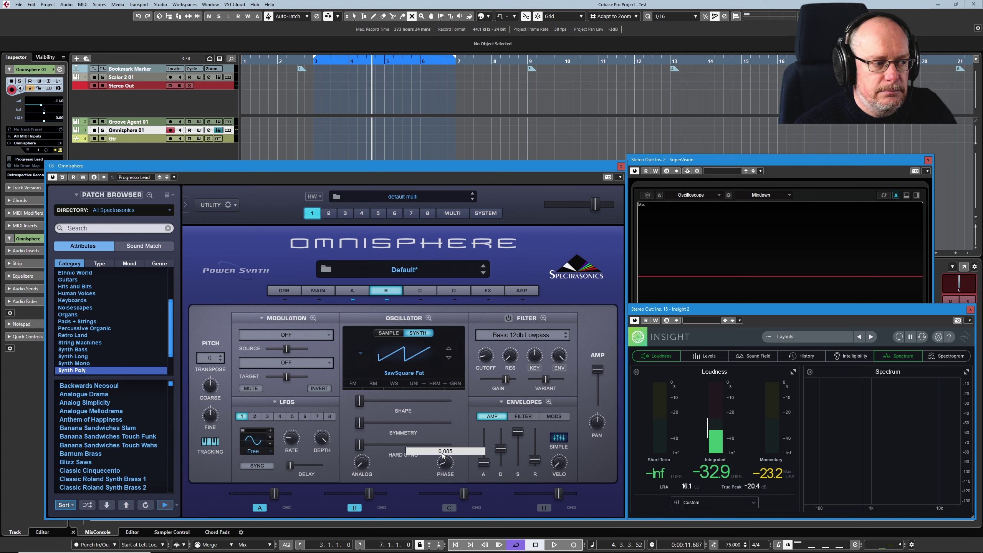
pyautogui.scroll(1, 443, 455)
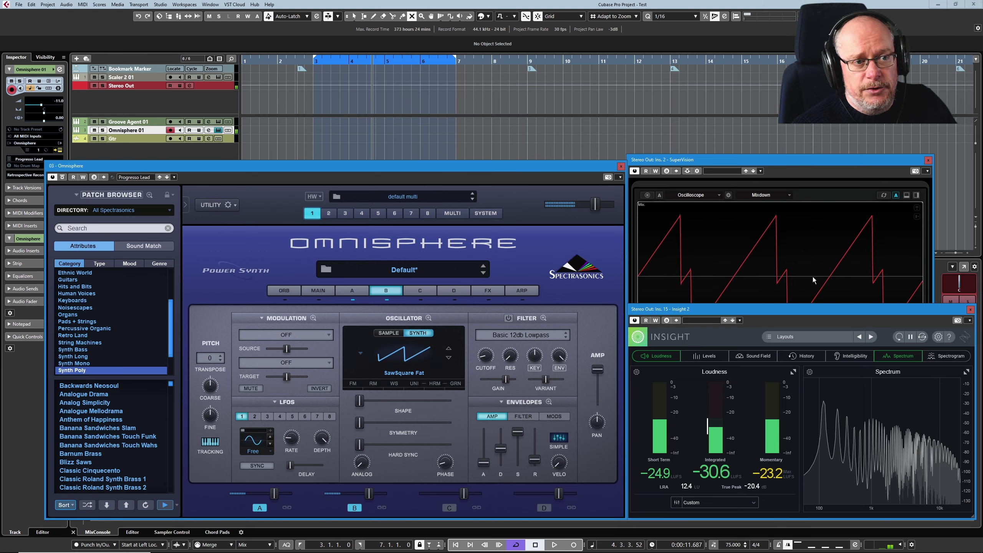
pyautogui.click(774, 161)
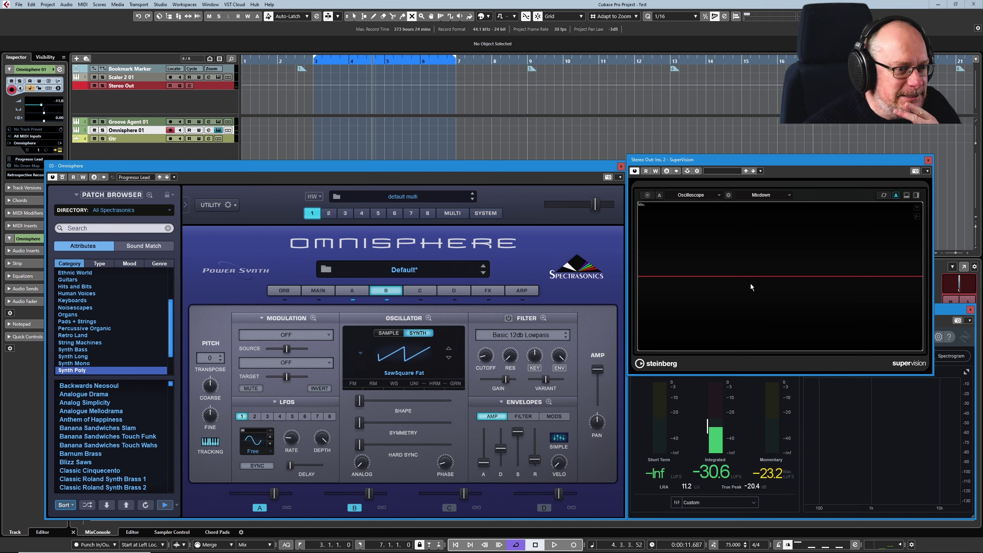
# Bring Insight 2 back and hide its loudness meters so the spectrum fills the window.
pyautogui.click(952, 309)
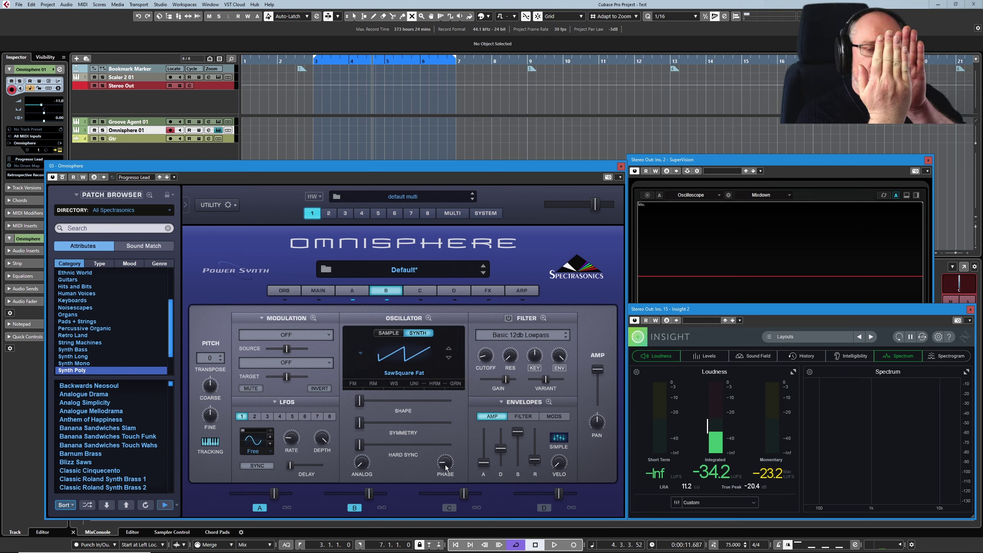
pyautogui.moveTo(446, 463)
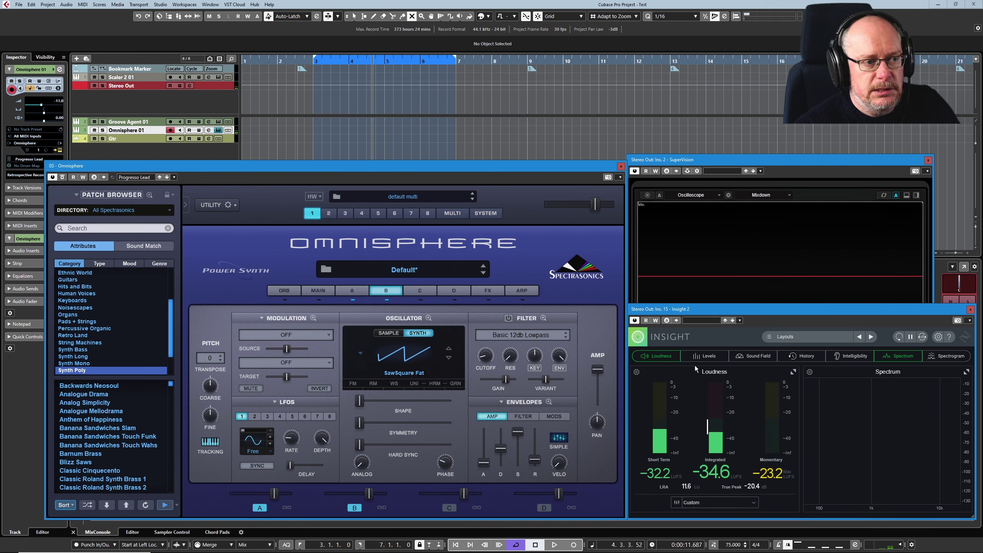
pyautogui.click(667, 358)
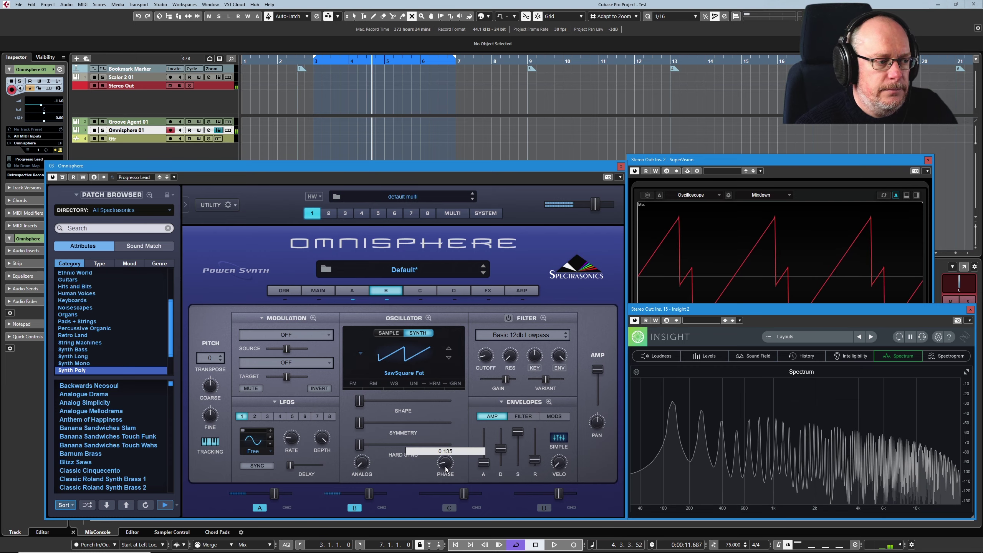
# Raise layer B's phase knob from 0.290 to about 0.755.
pyautogui.moveTo(437, 443); pyautogui.dragTo(443, 495)
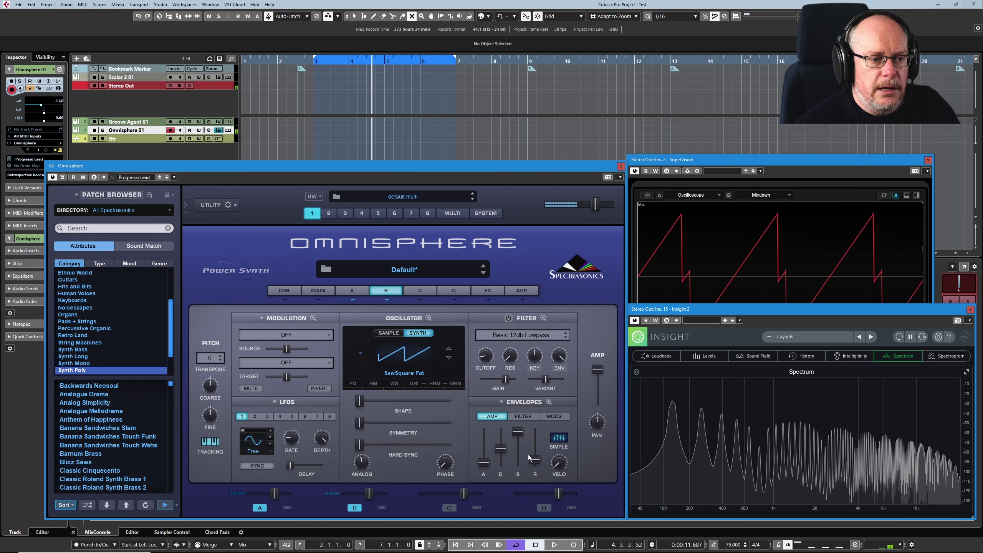
# Raise layer B's Analog amount upward from about 0.46, ending near 0.795.
pyautogui.click(363, 464)
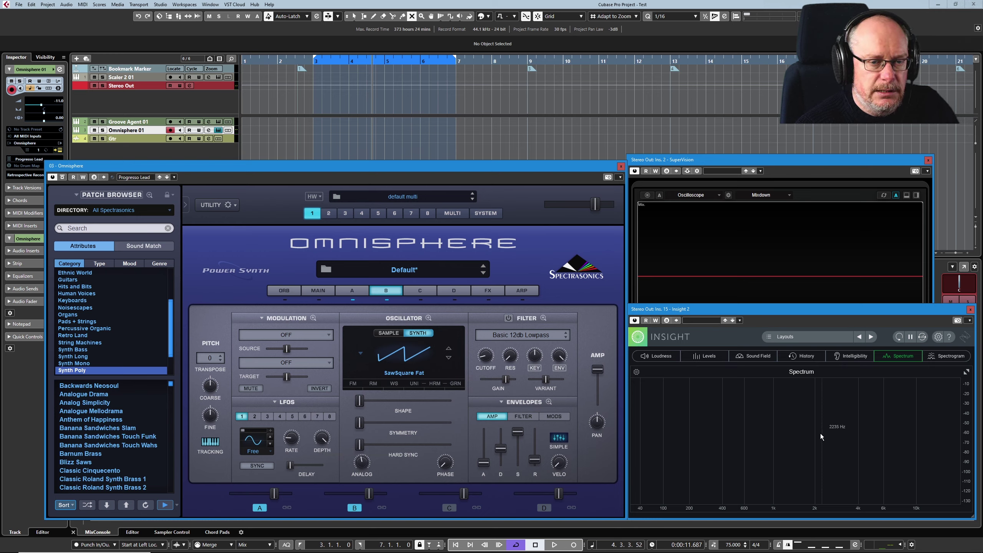
pyautogui.click(363, 464)
pyautogui.moveTo(364, 464); pyautogui.dragTo(365, 423)
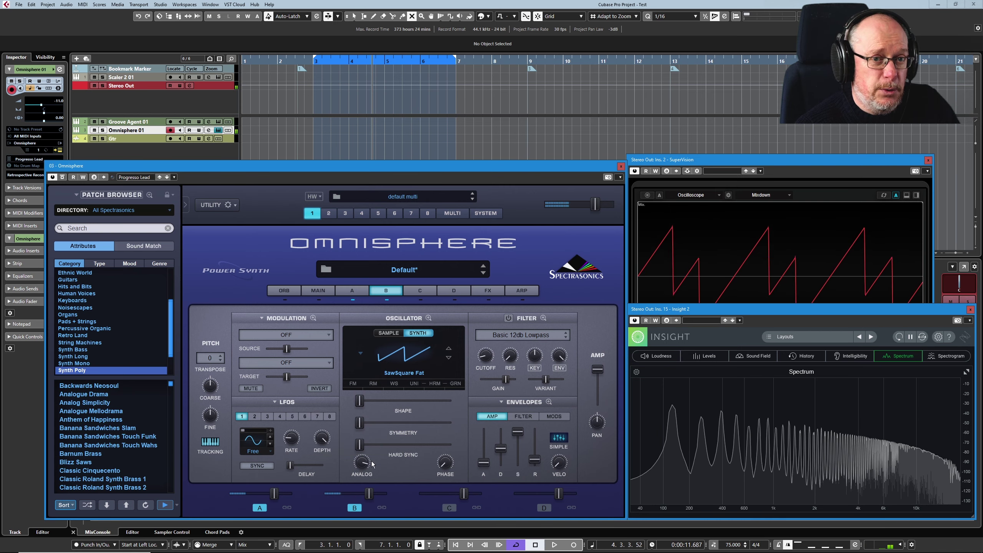
pyautogui.moveTo(363, 469)
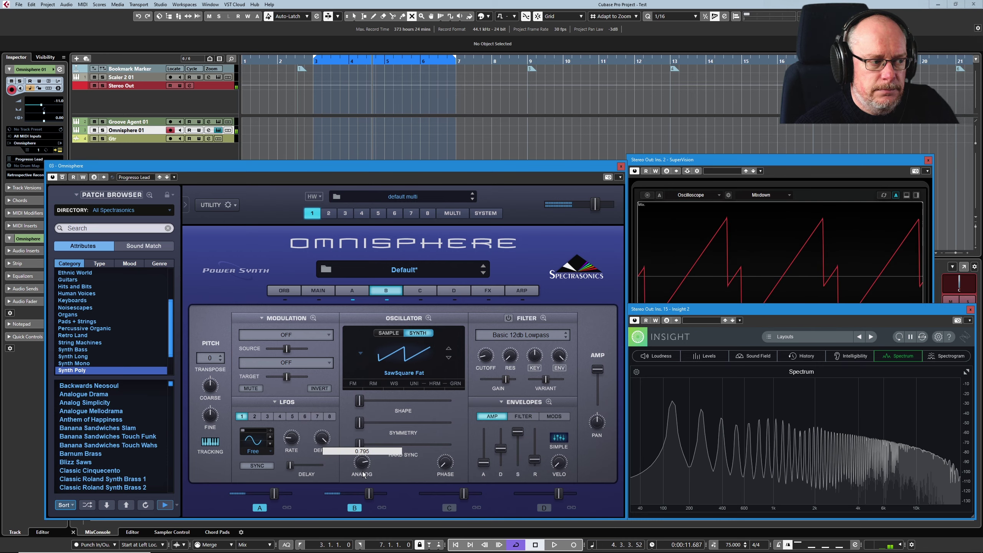